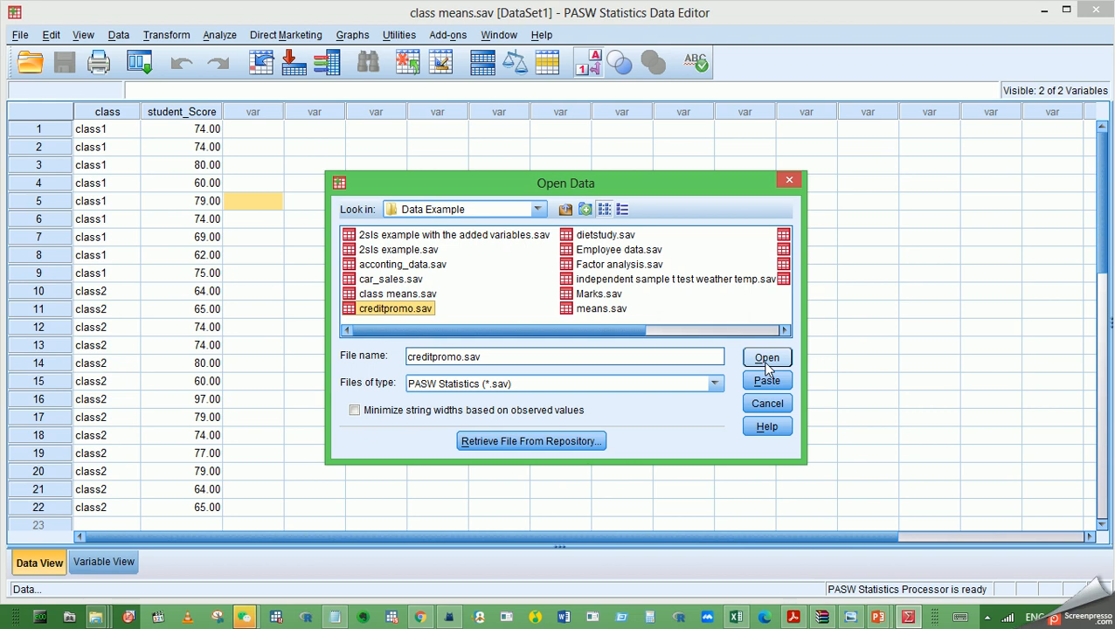
- Open the creditpromo.sav dataset and widen the insert column to fit its full value labels
click(766, 363)
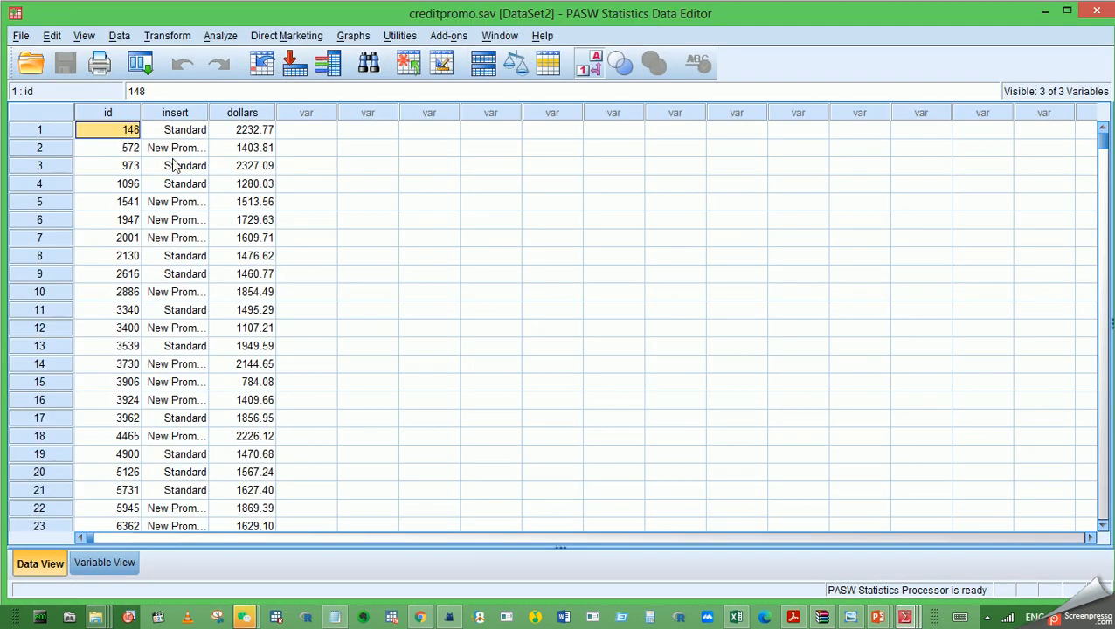
click(187, 133)
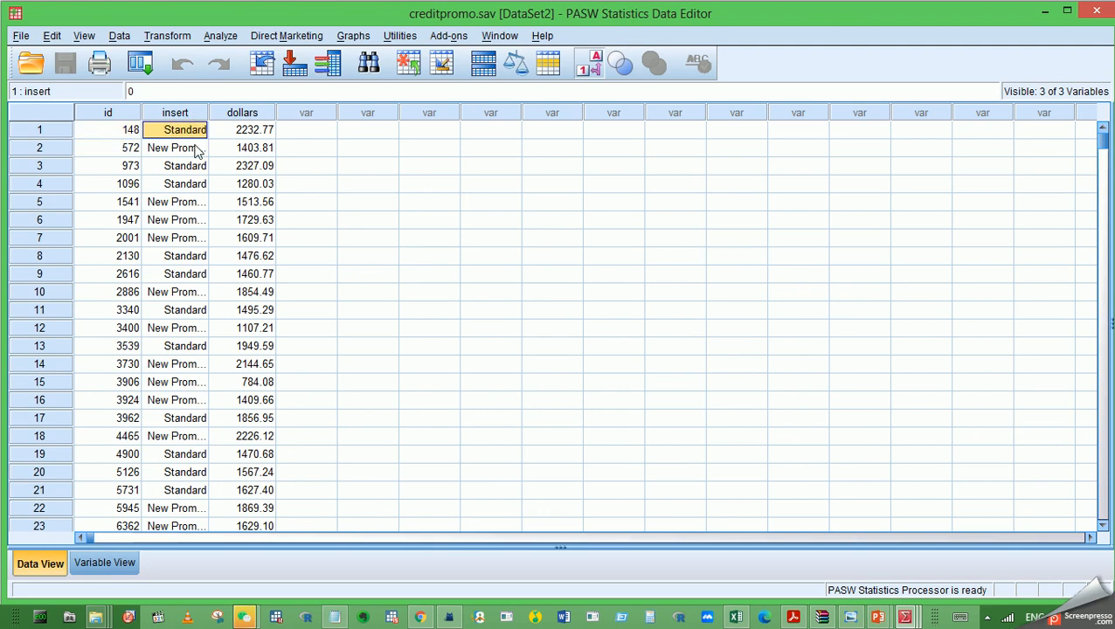
click(197, 149)
double_click(209, 112)
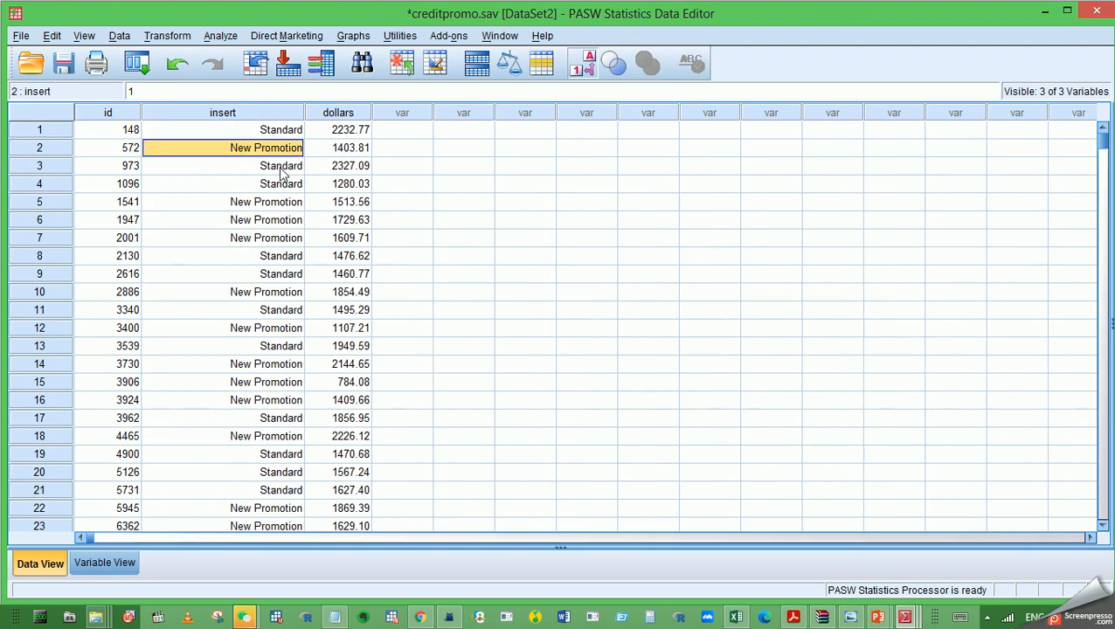
- Examine the id, insert type and dollars spent in the first customer records, comparing Standard with New Promotion cases
click(335, 135)
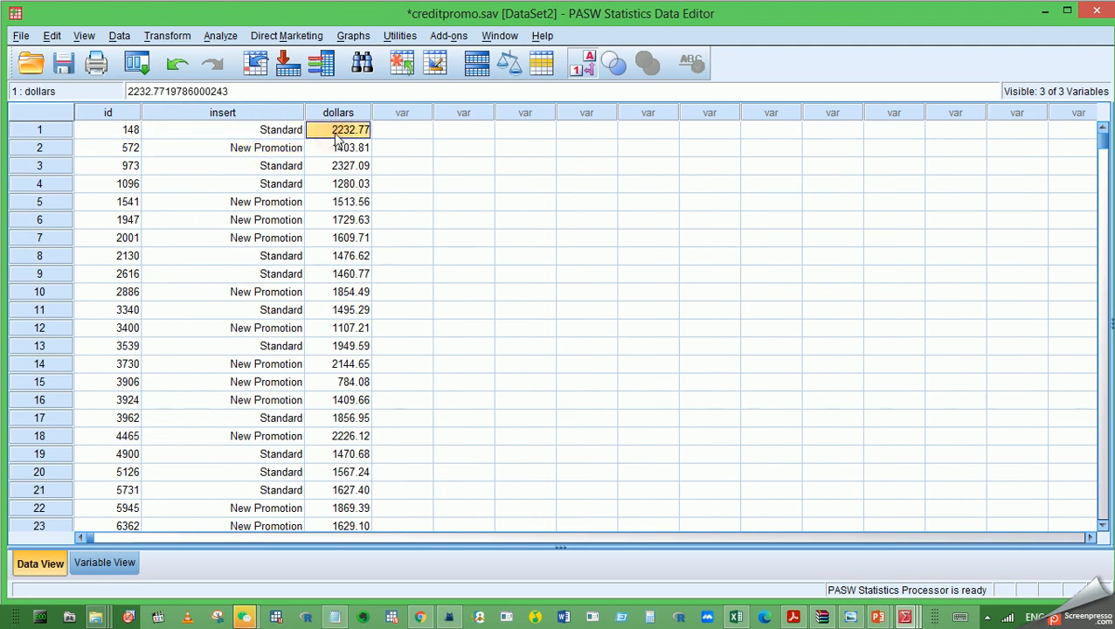
click(35, 132)
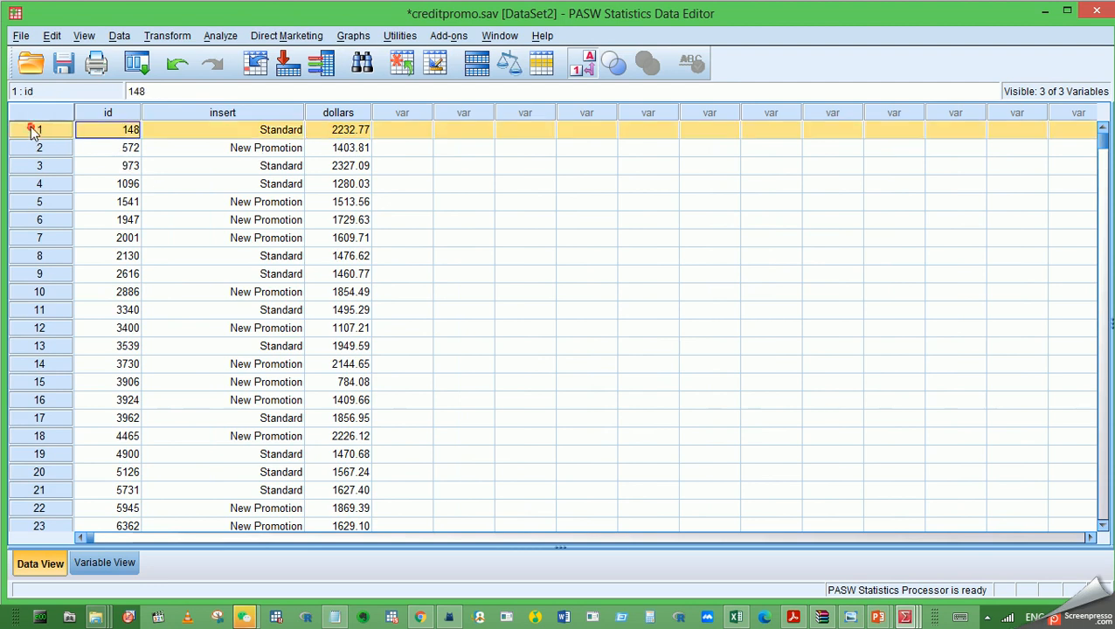
click(121, 132)
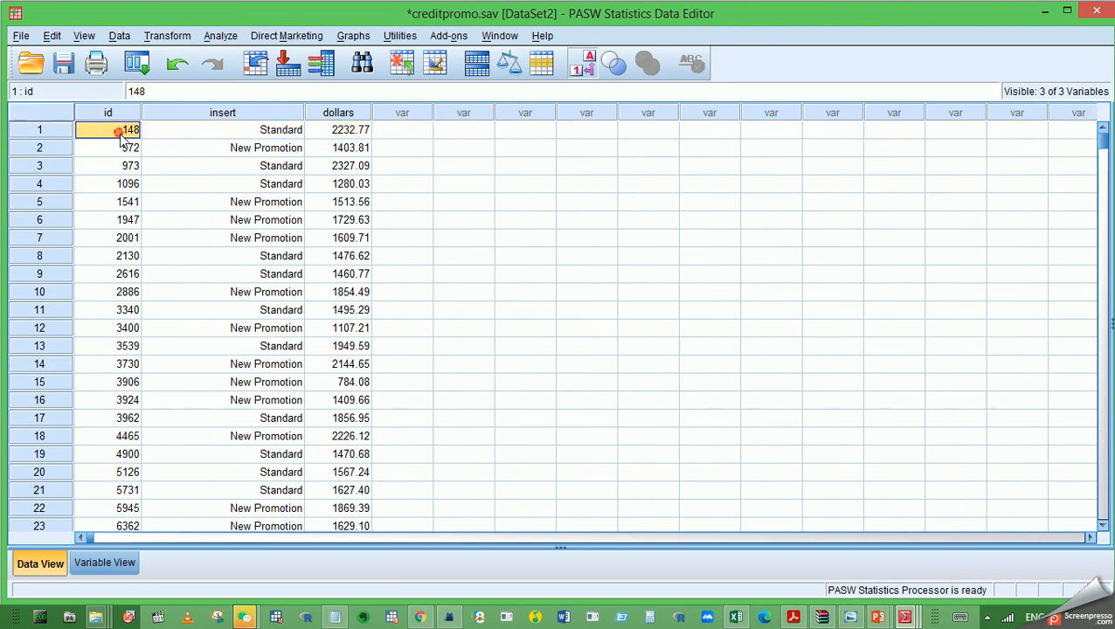
click(276, 133)
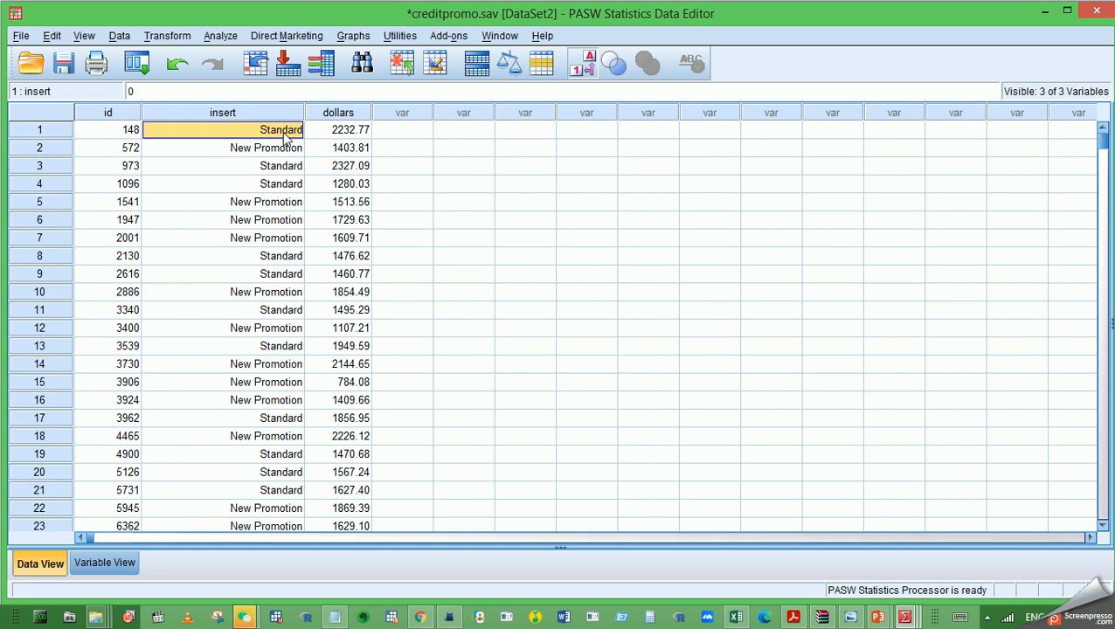
click(320, 138)
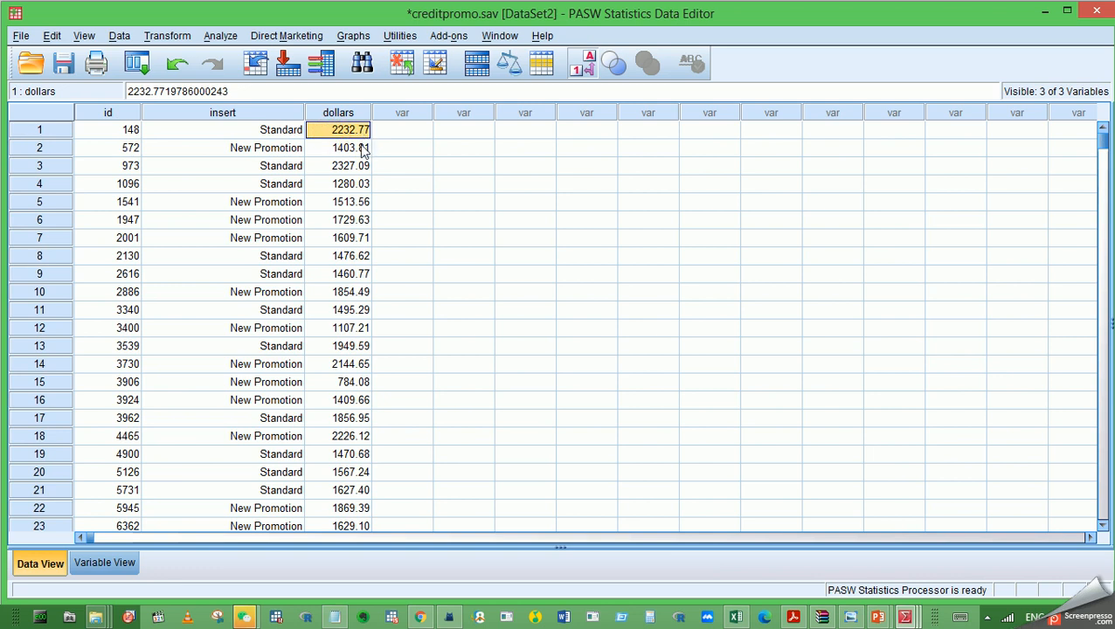
click(217, 149)
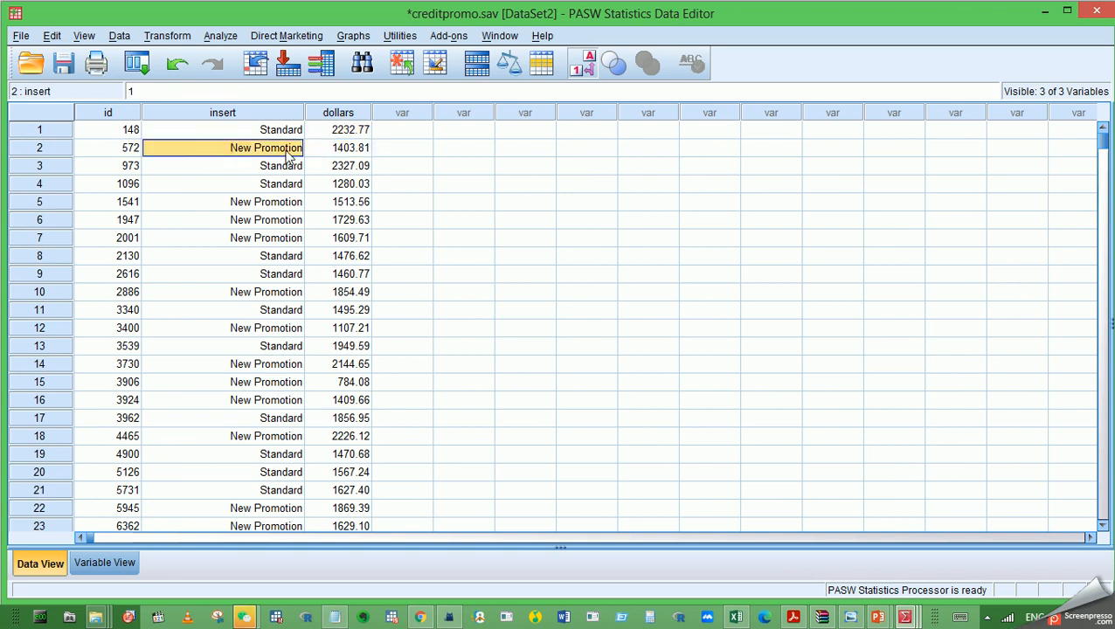
click(351, 150)
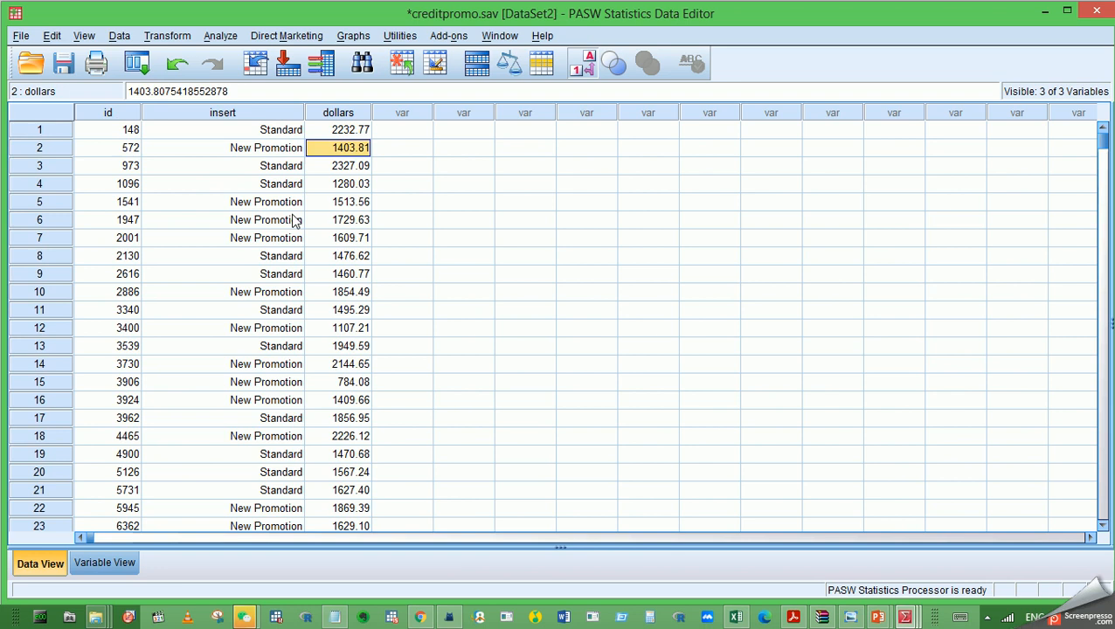
click(339, 167)
click(271, 181)
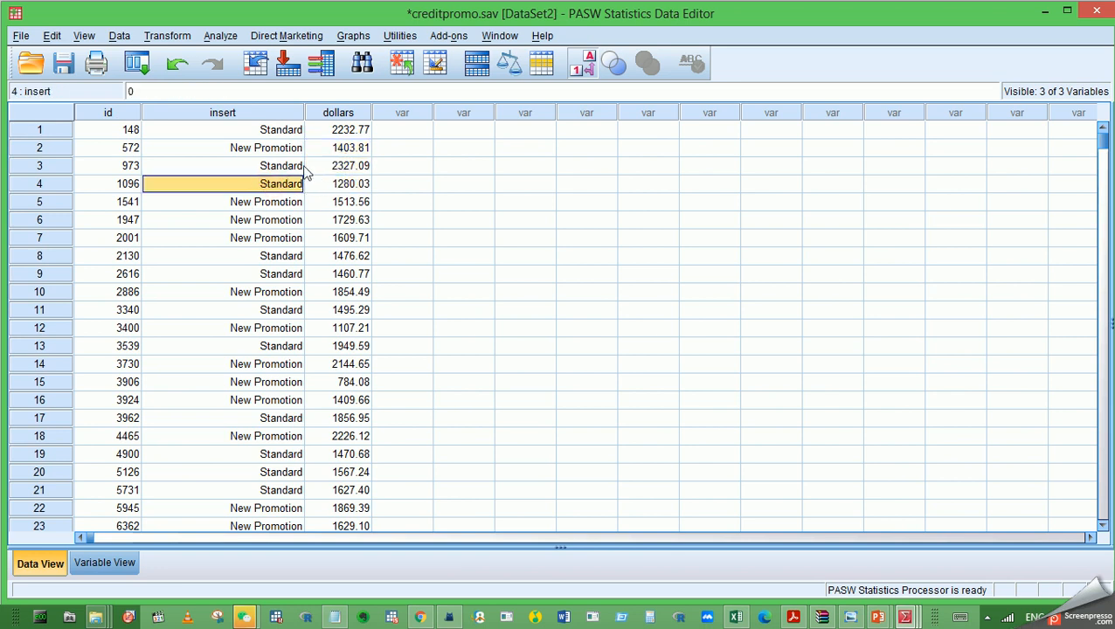
click(317, 166)
click(339, 184)
click(344, 168)
click(343, 182)
click(343, 169)
click(345, 183)
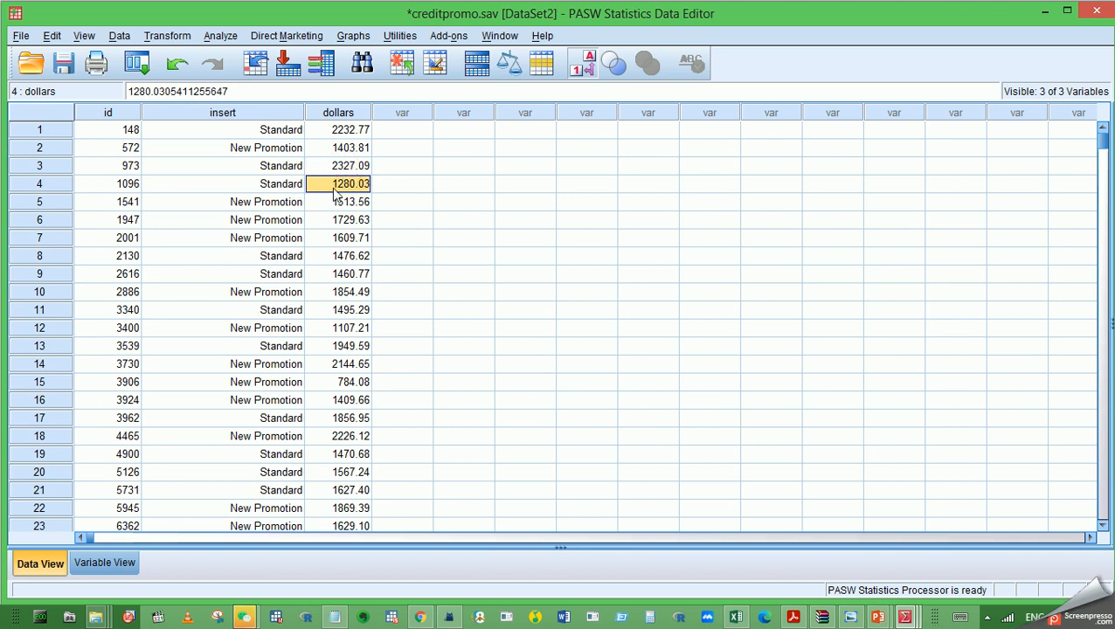
click(233, 201)
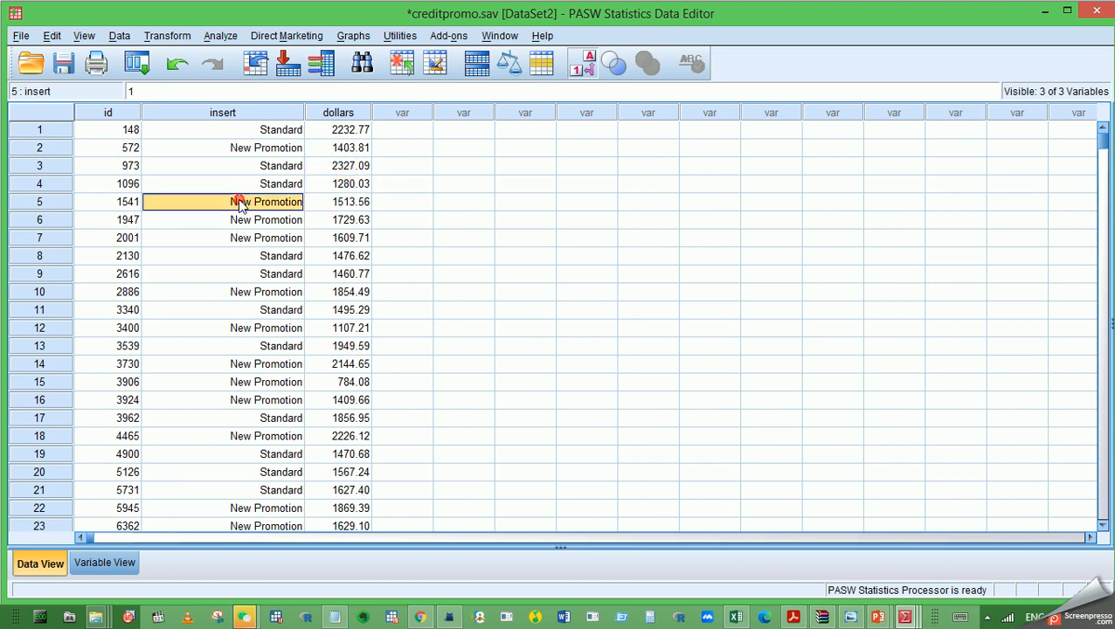
click(252, 112)
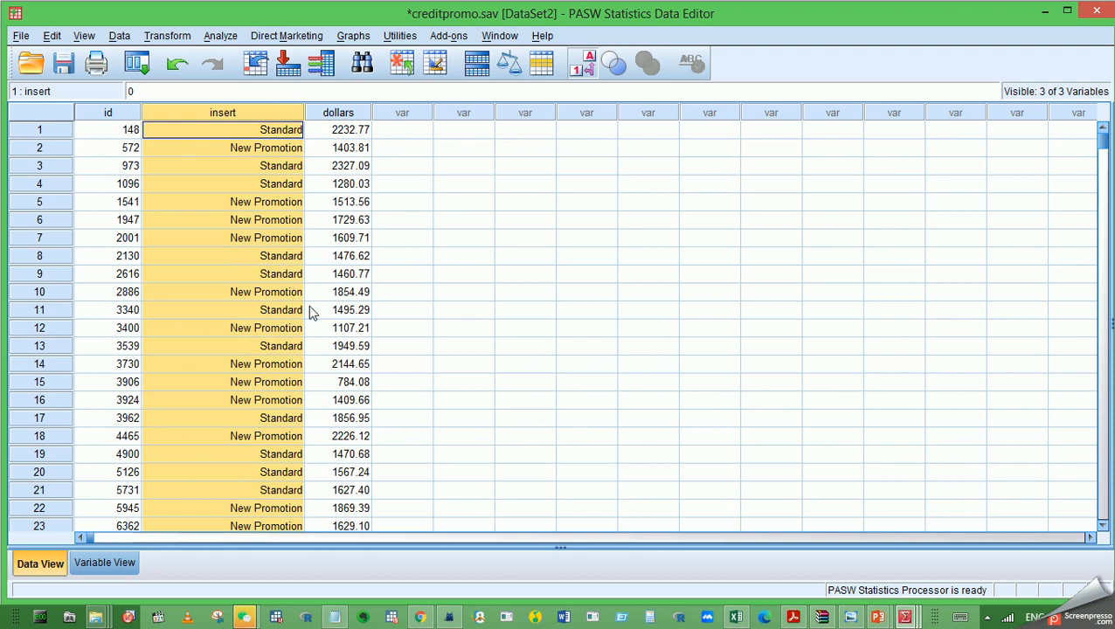
click(307, 310)
click(253, 237)
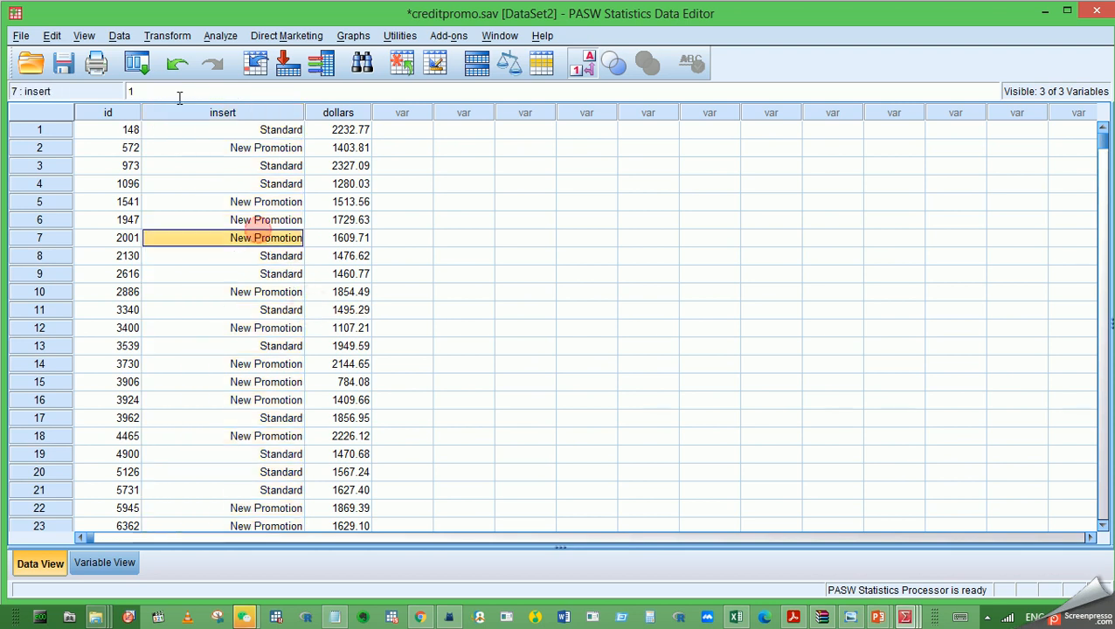
click(234, 148)
- Start an Independent-Samples T Test with "$ spent during promotional period" as the test variable
click(220, 36)
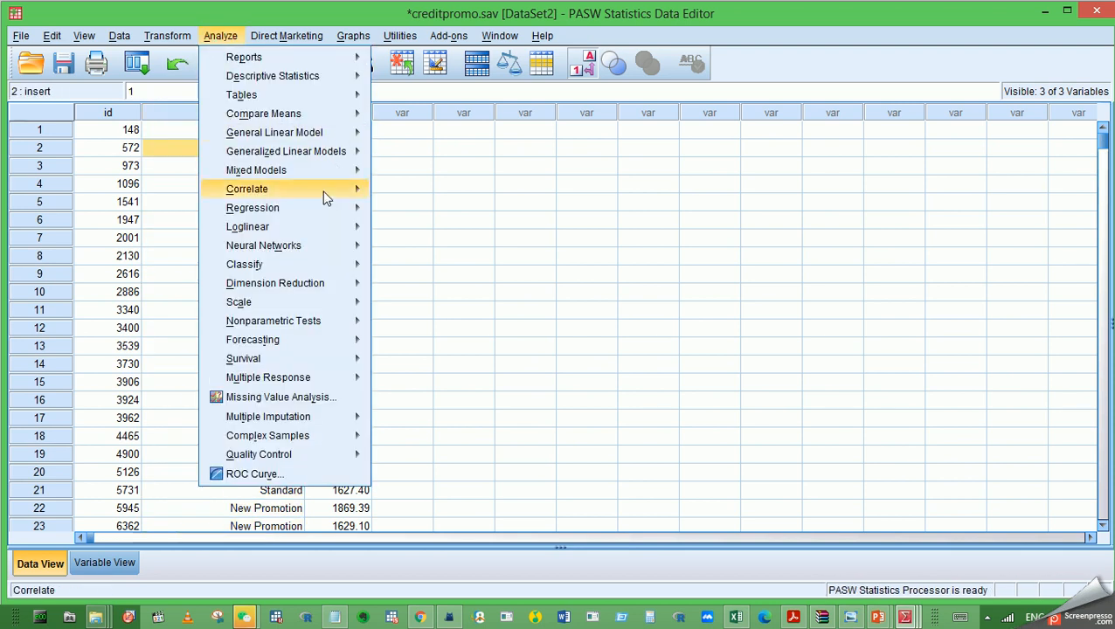
click(338, 115)
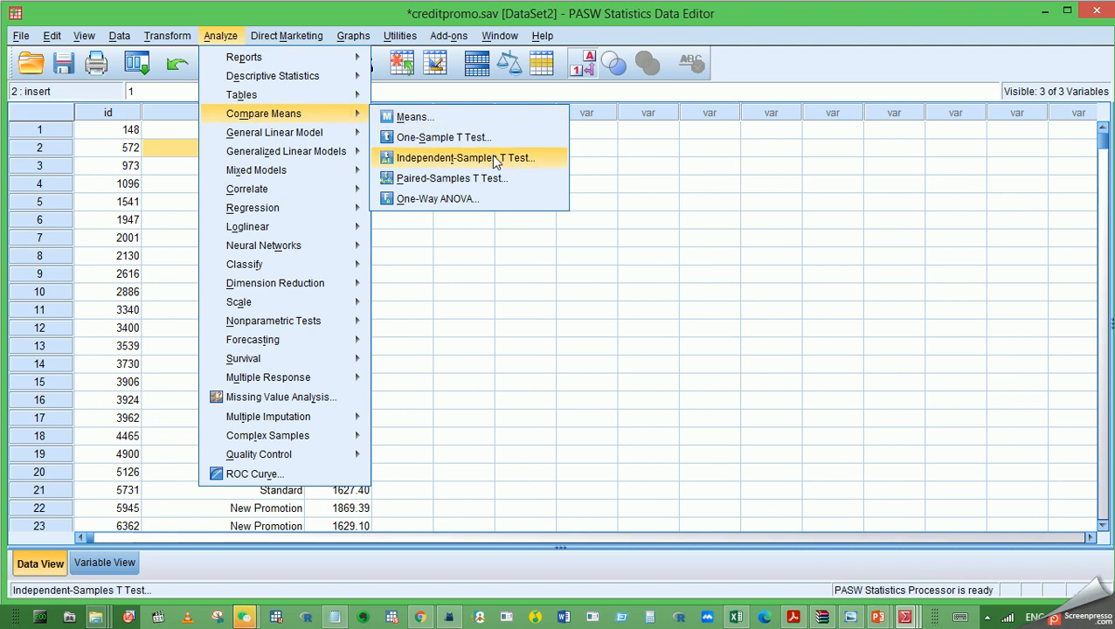
click(527, 160)
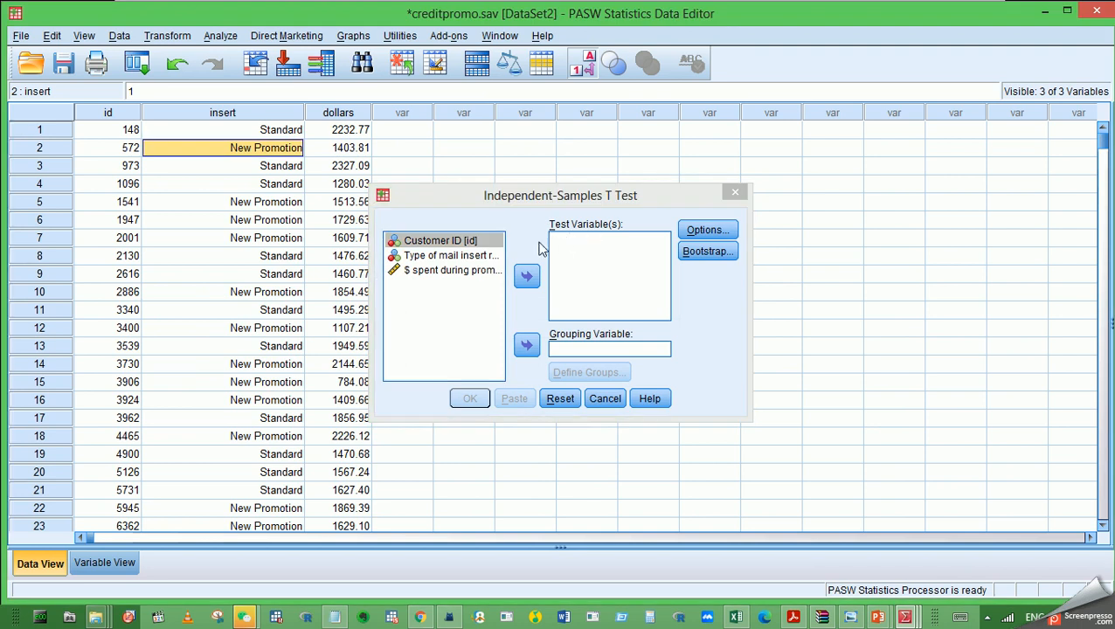
click(447, 273)
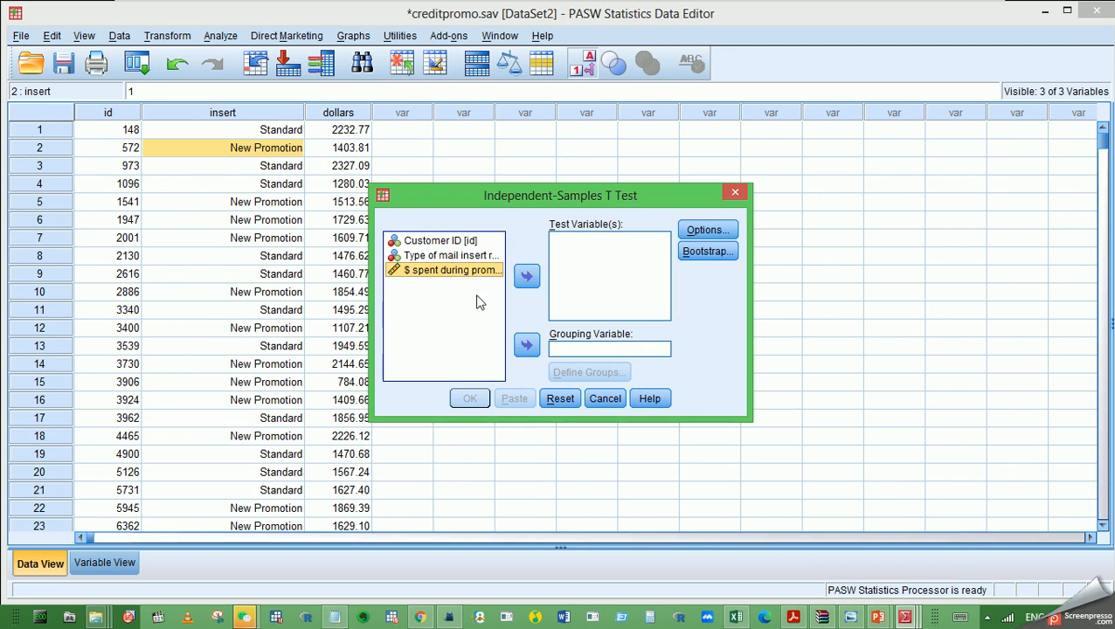
click(525, 278)
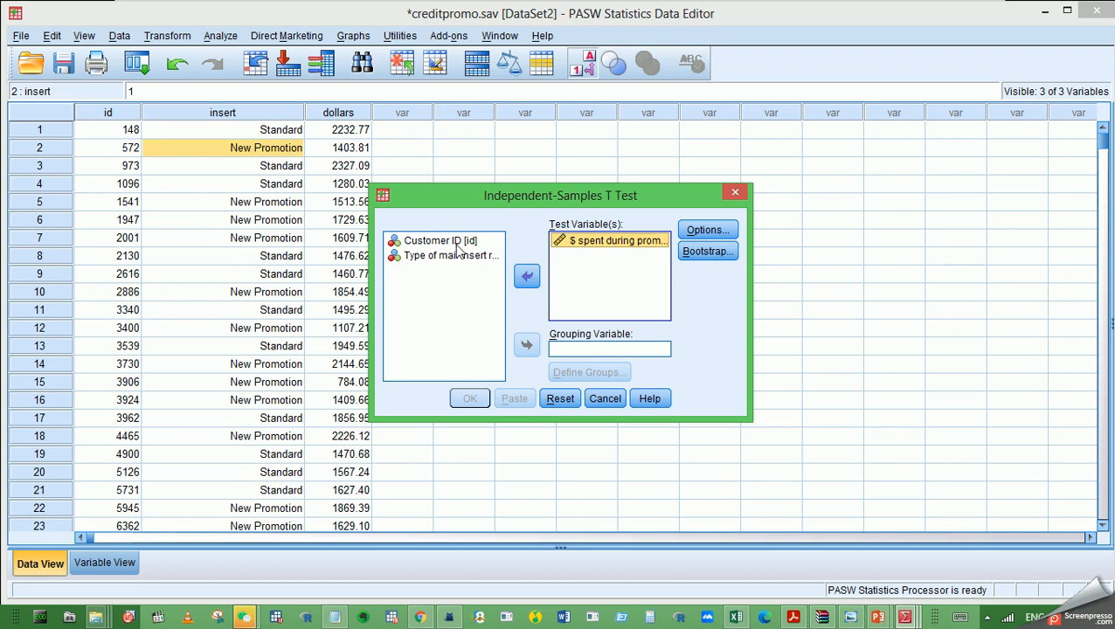
- Widen the t-test dialog and assign "Type of mail insert received" as the grouping variable
click(427, 258)
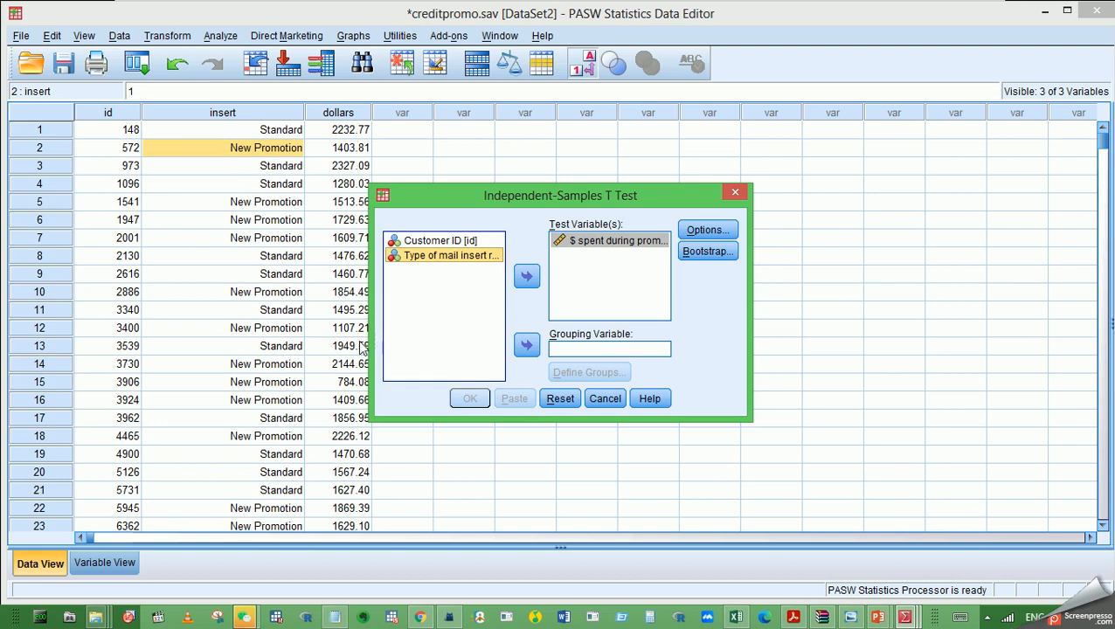
drag(371, 344, 210, 349)
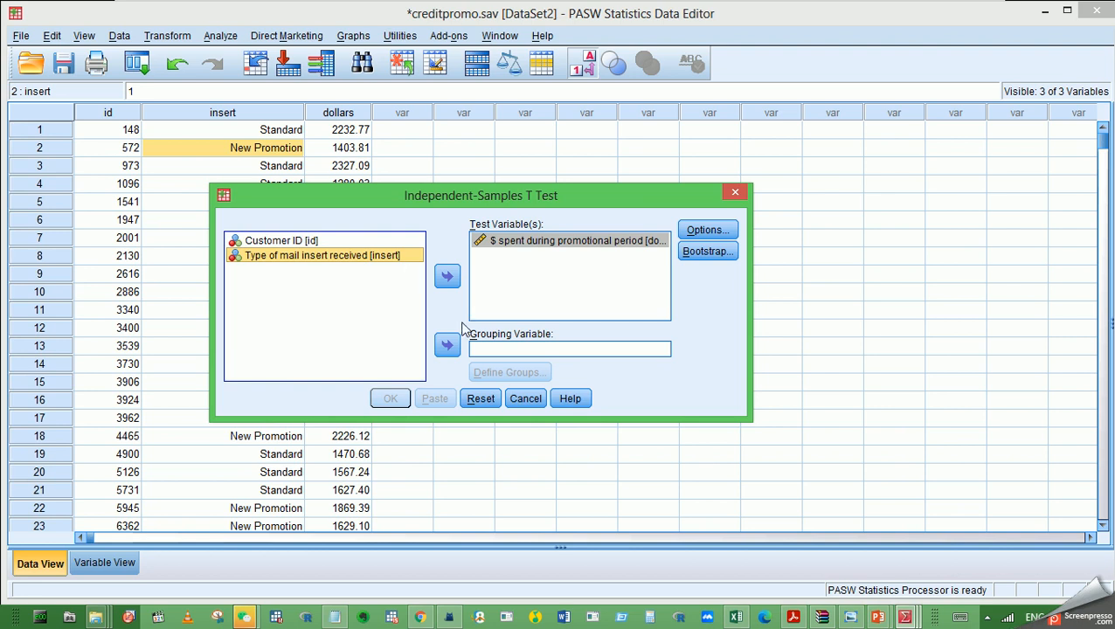
click(447, 346)
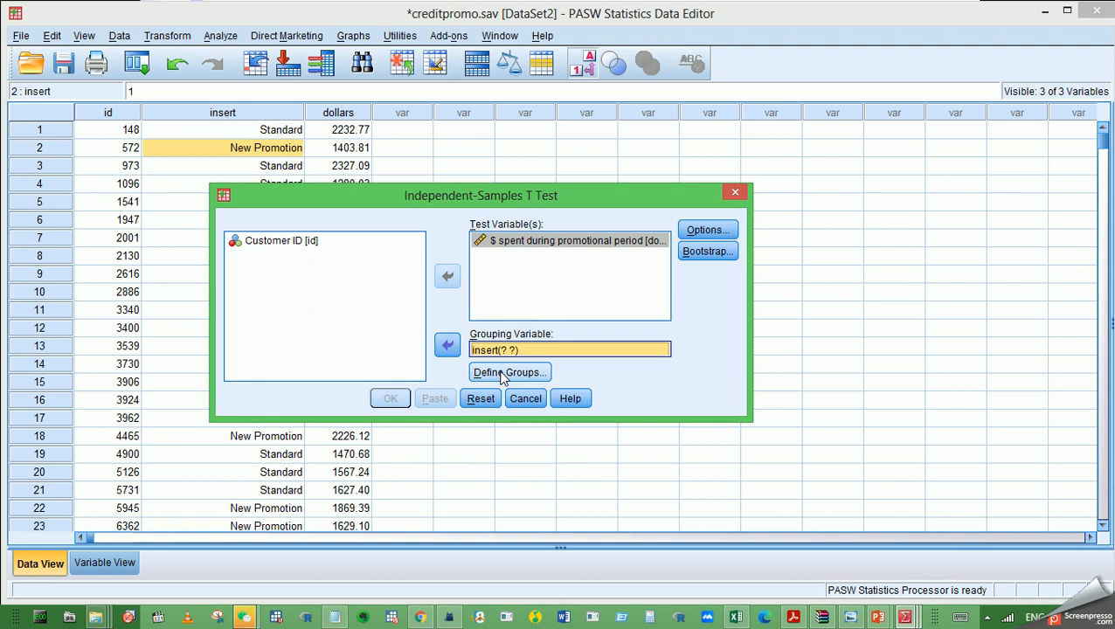
- Define the grouping variable's groups by specified values, with Group 1 as 0 and Group 2 as 1
click(504, 375)
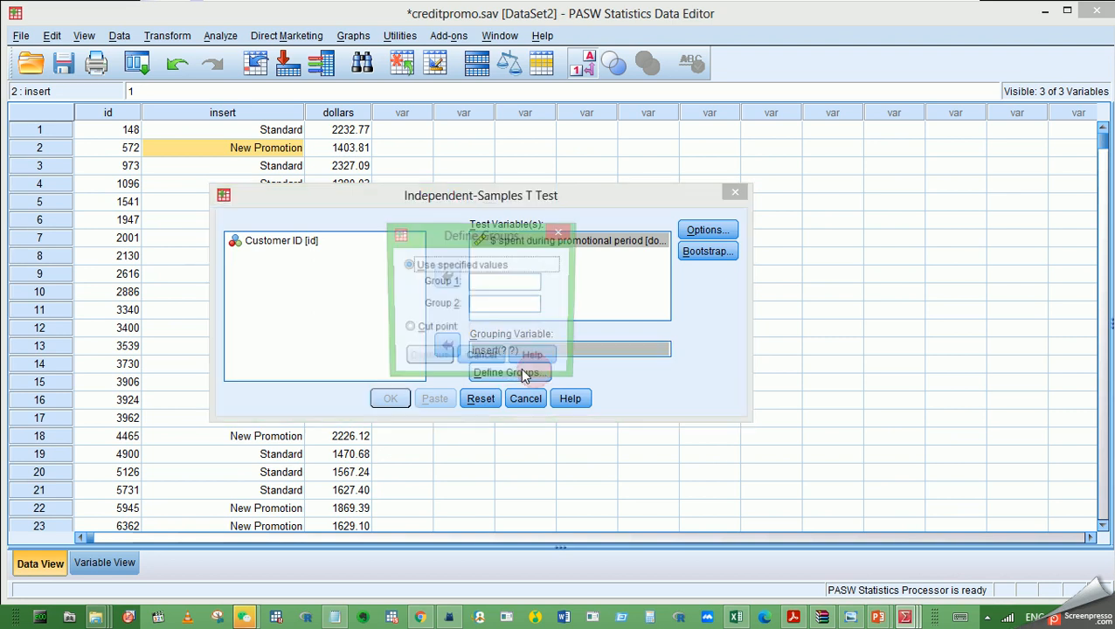
click(524, 284)
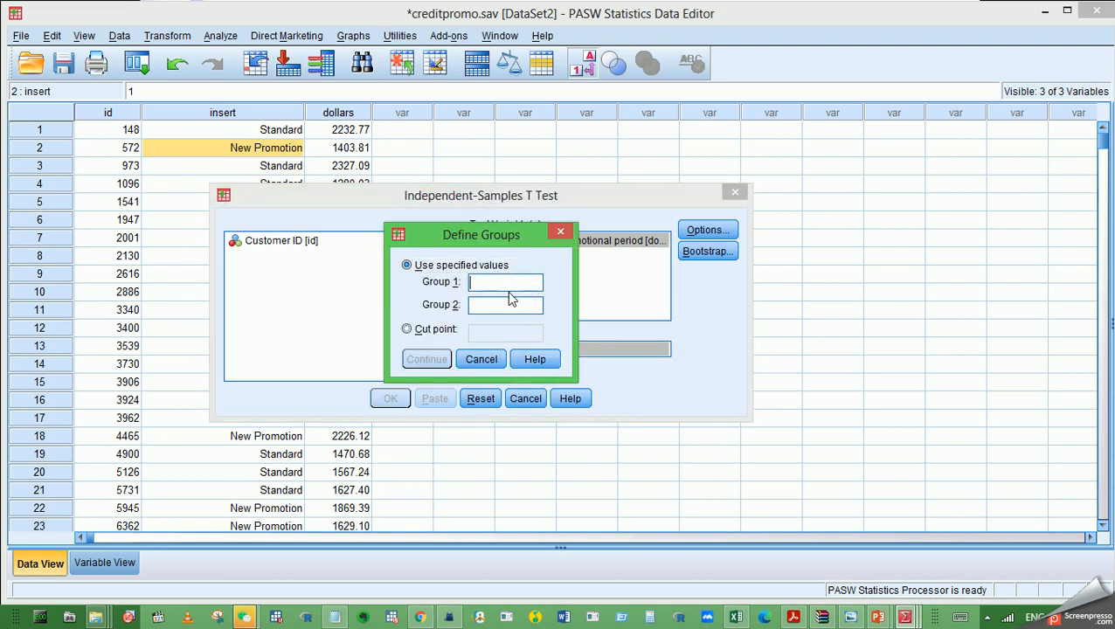
click(498, 302)
text(1)
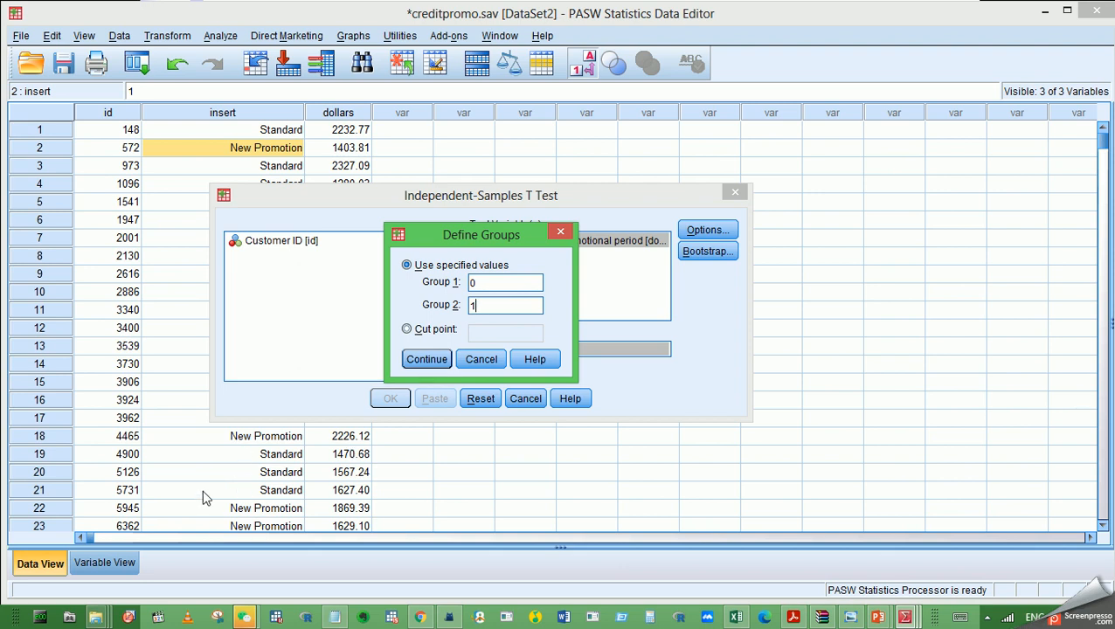
click(466, 363)
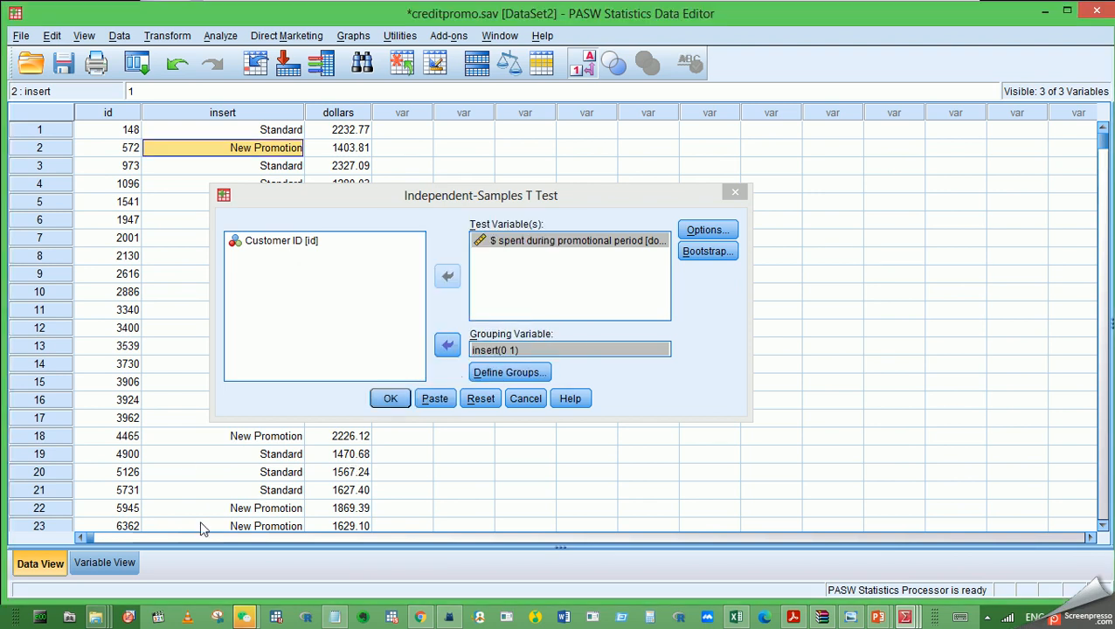
- Move the t-test dialog aside and check which codes the insert variable's value labels assign to each mail type
drag(422, 204, 679, 217)
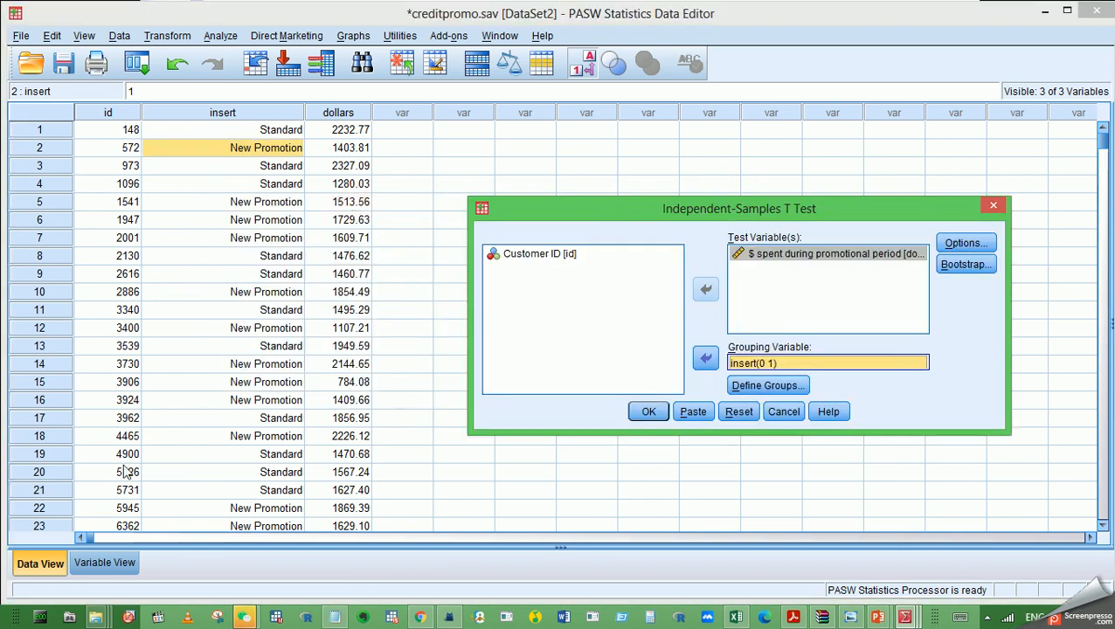
click(84, 566)
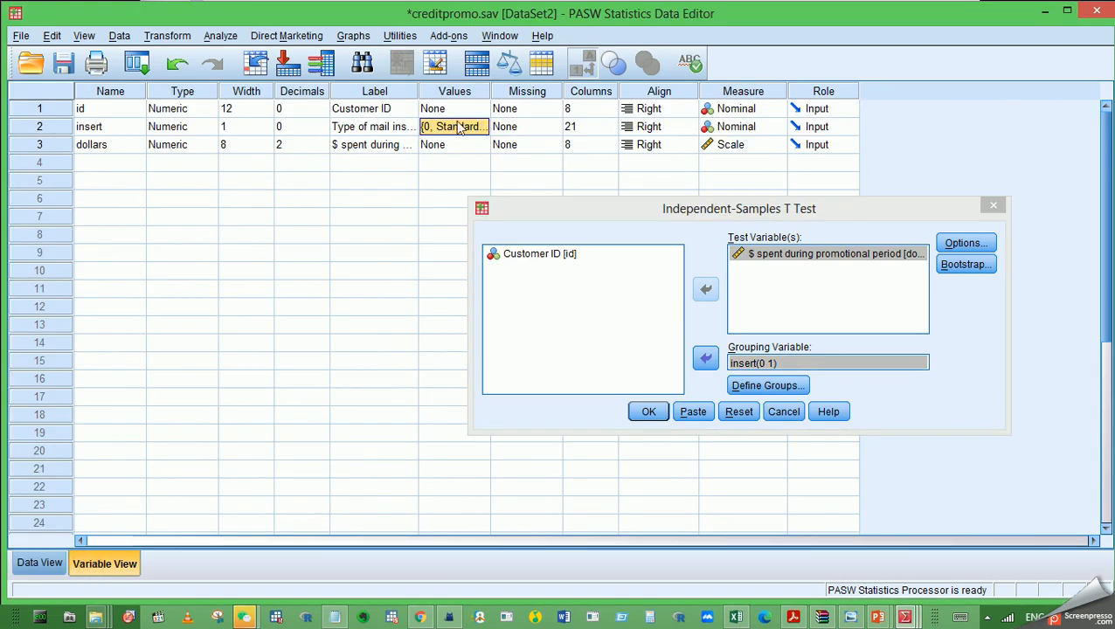
click(374, 131)
click(455, 131)
click(482, 128)
click(479, 130)
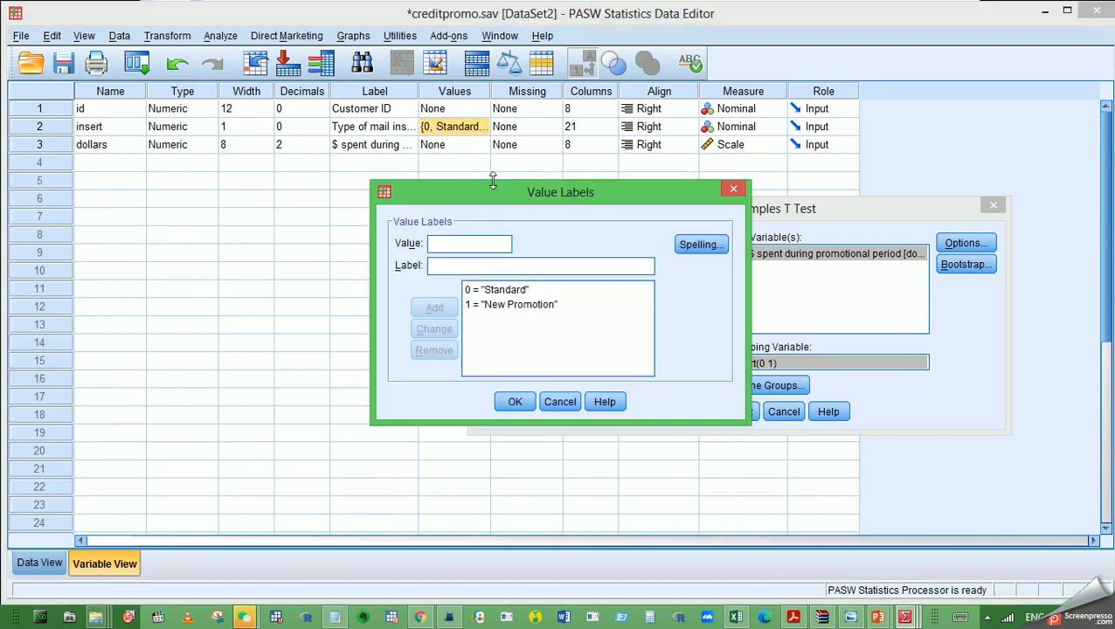
drag(491, 193, 412, 185)
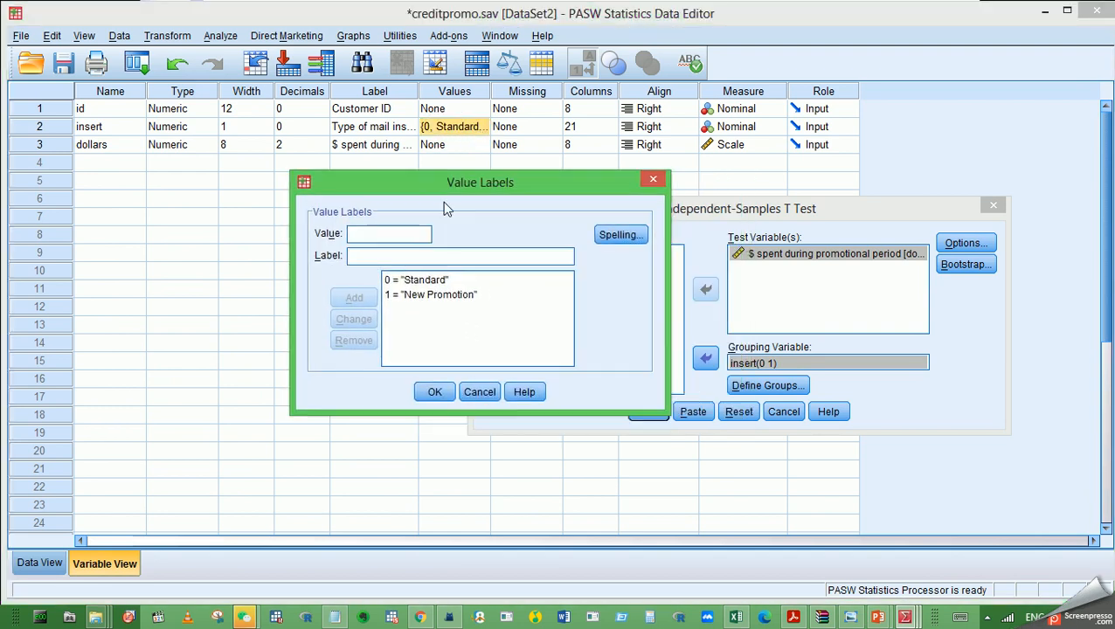
click(391, 283)
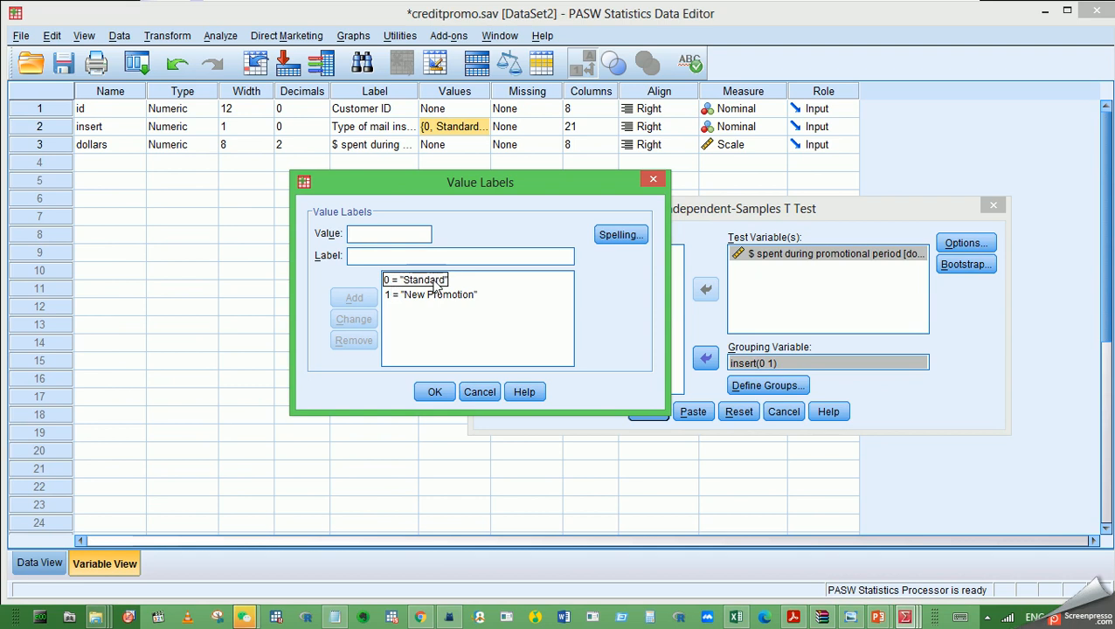
click(435, 296)
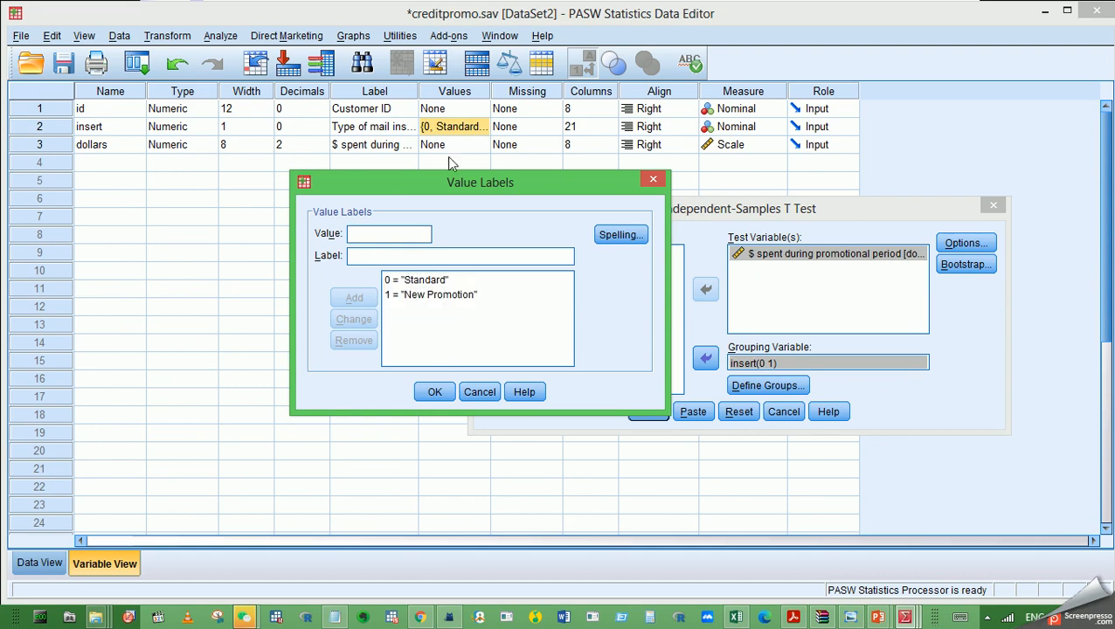
click(434, 393)
- Return to the data rows and display the insert column's numeric codes instead of its value labels
click(39, 564)
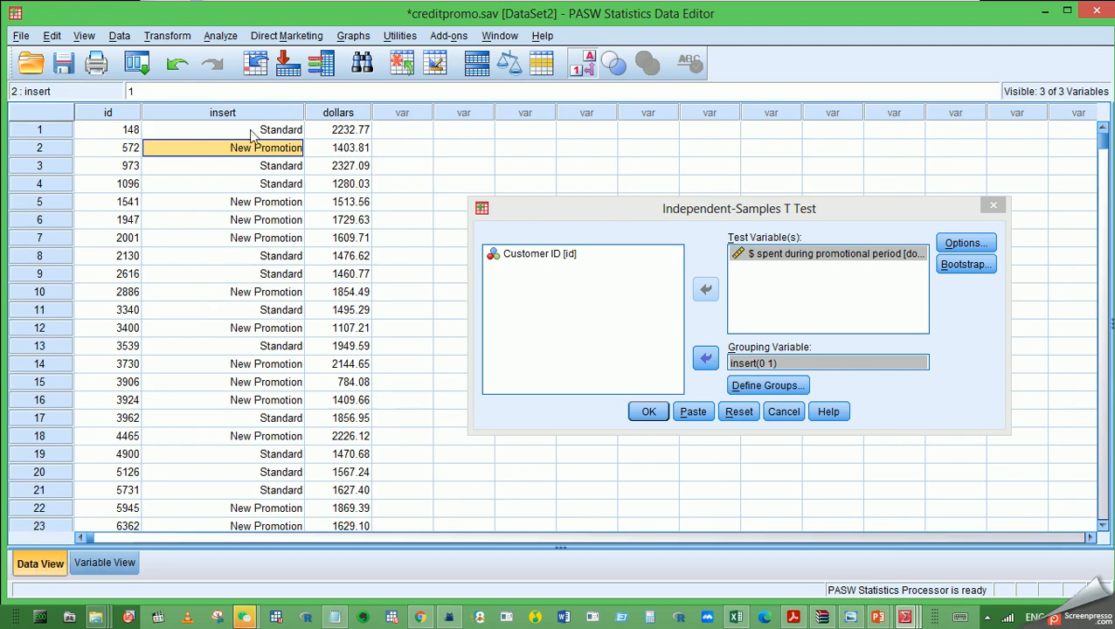
click(583, 70)
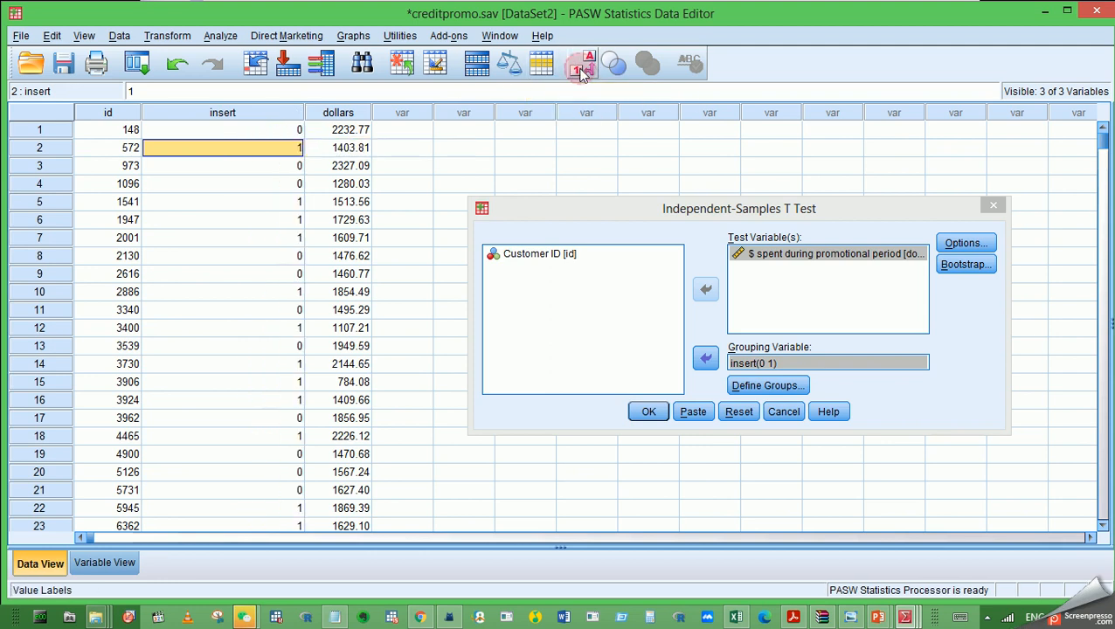
- Switch the insert column's display back from numeric codes to value labels
click(583, 70)
click(583, 70)
click(583, 70)
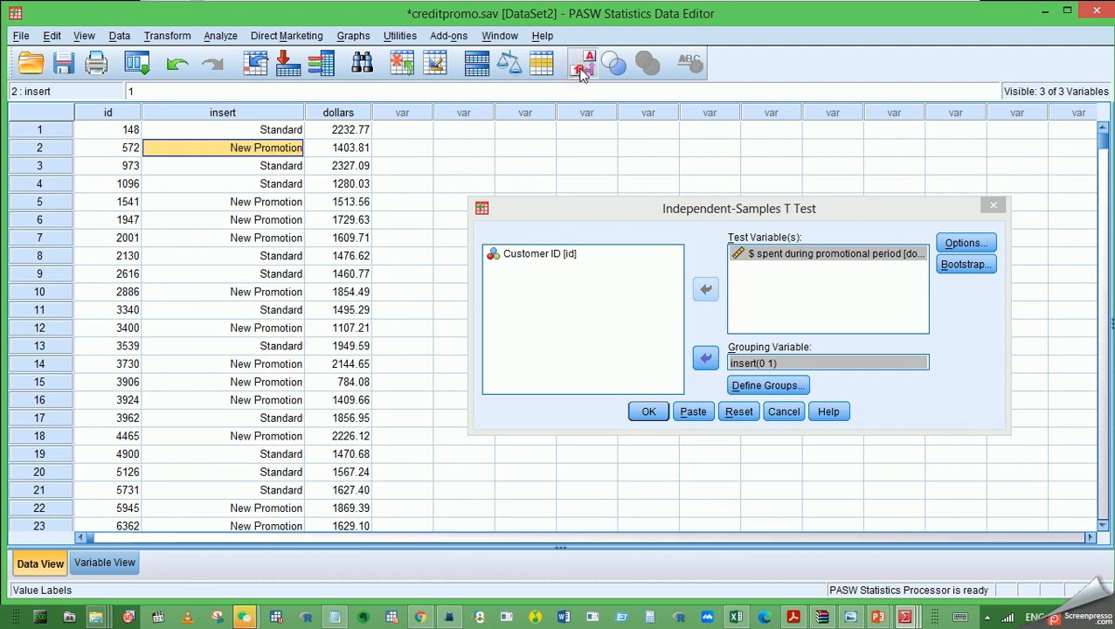
- Review the group values defined for the insert variable, keep them, and run the independent-samples t test on dollars spent
click(769, 391)
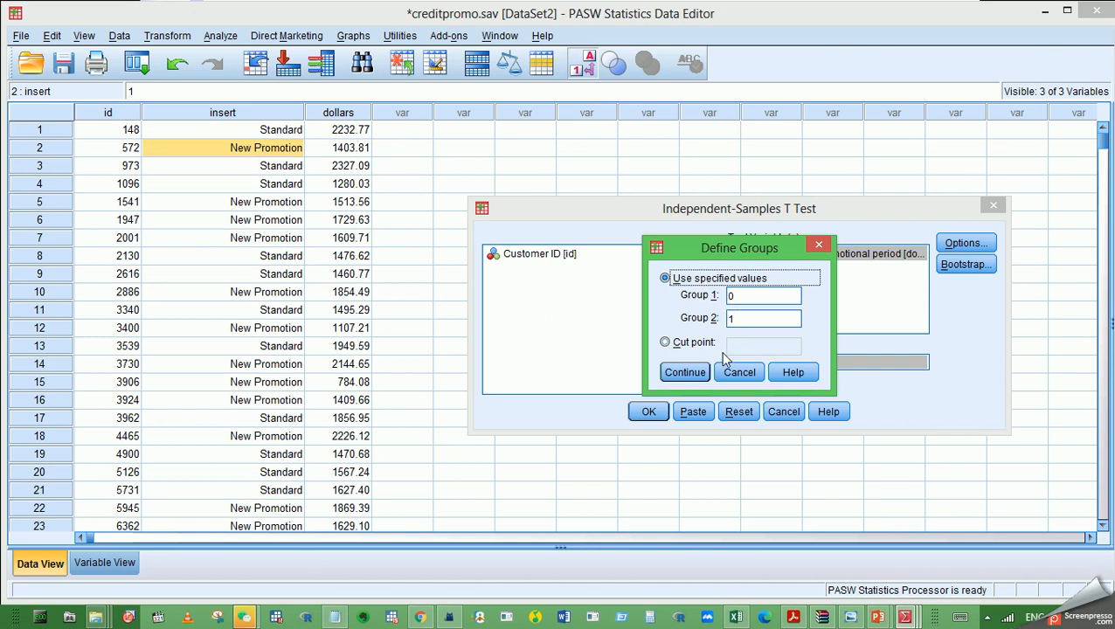
click(685, 373)
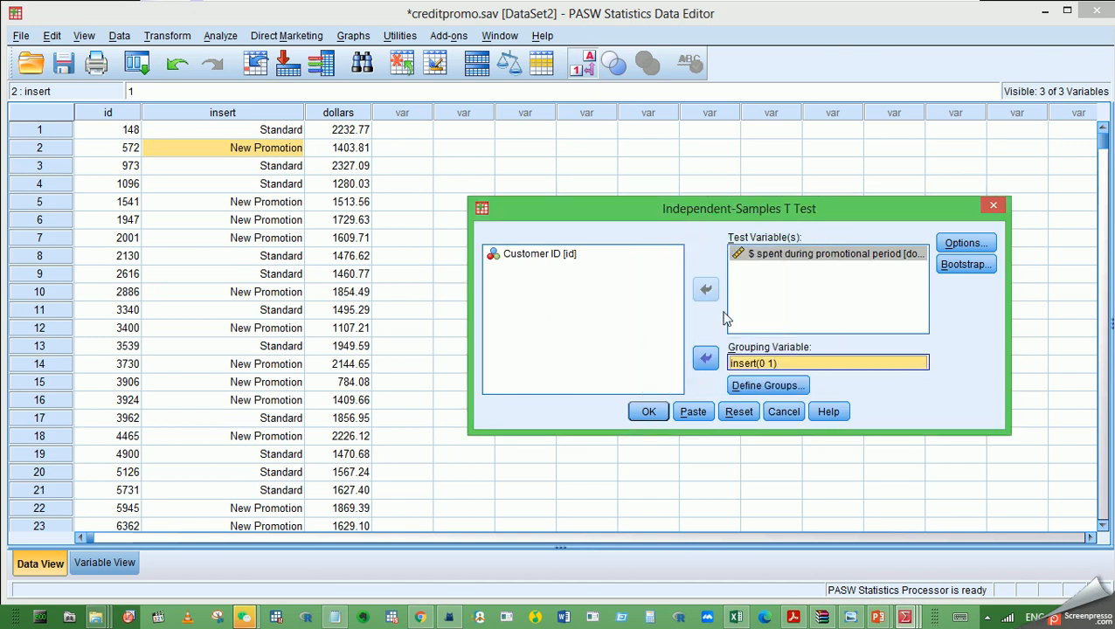
click(651, 412)
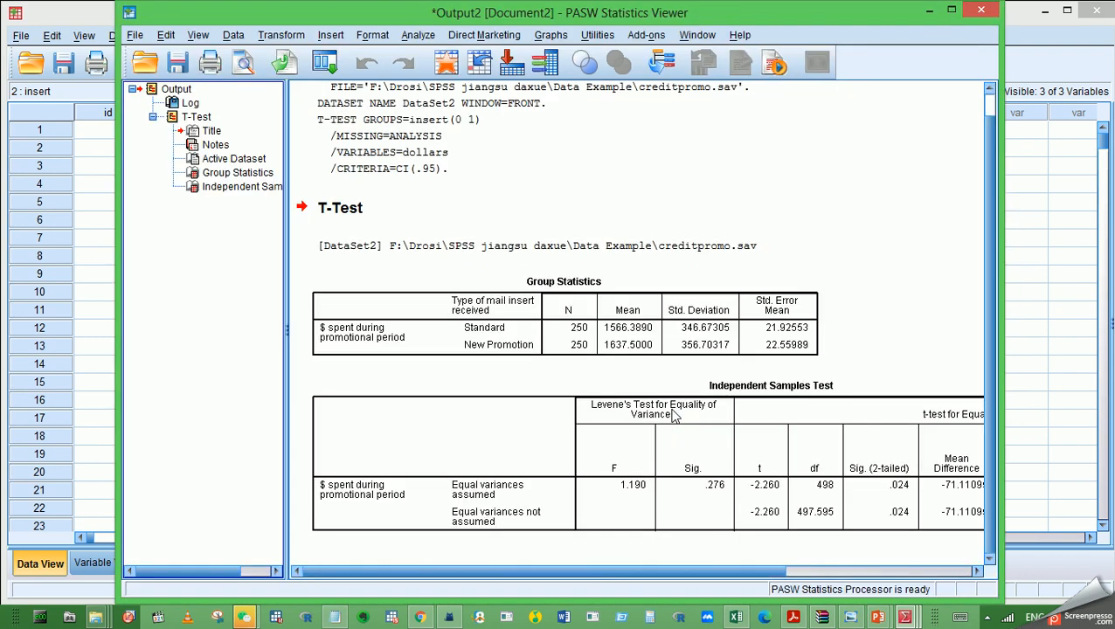
- Examine the Group Statistics table and the full Independent Samples Test table, from Levene's test through the 95% confidence interval of the difference
click(581, 337)
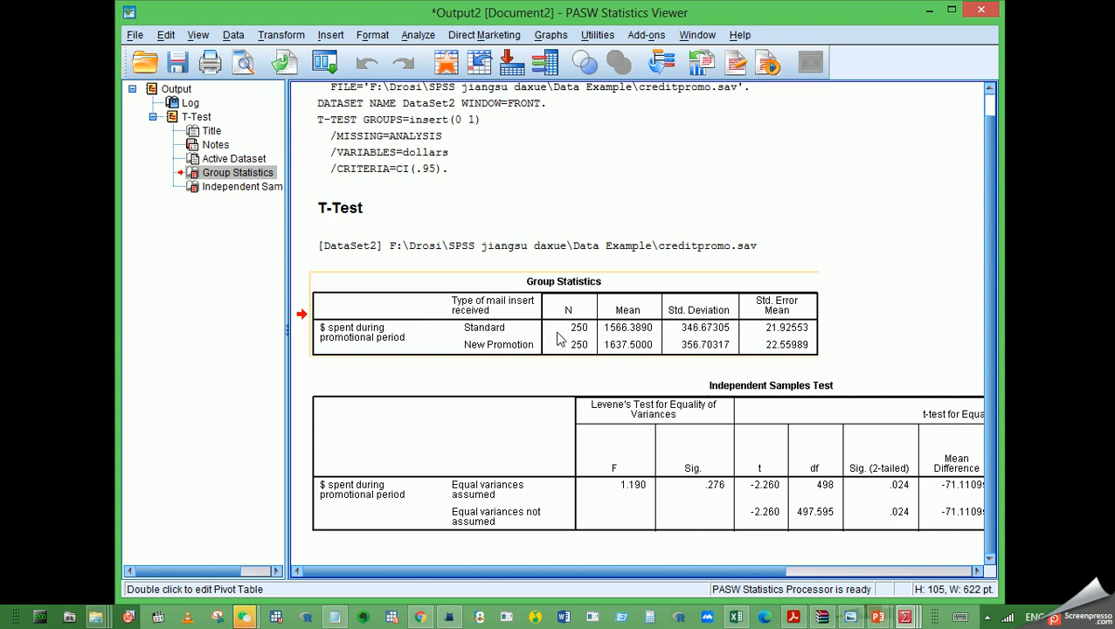
click(597, 456)
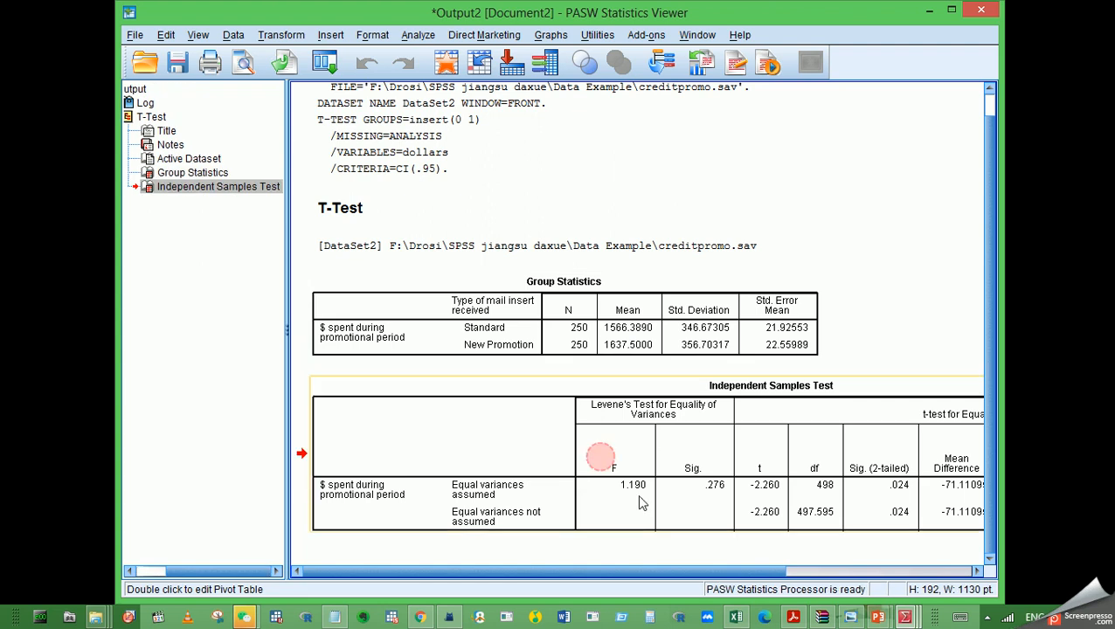
drag(641, 568, 570, 517)
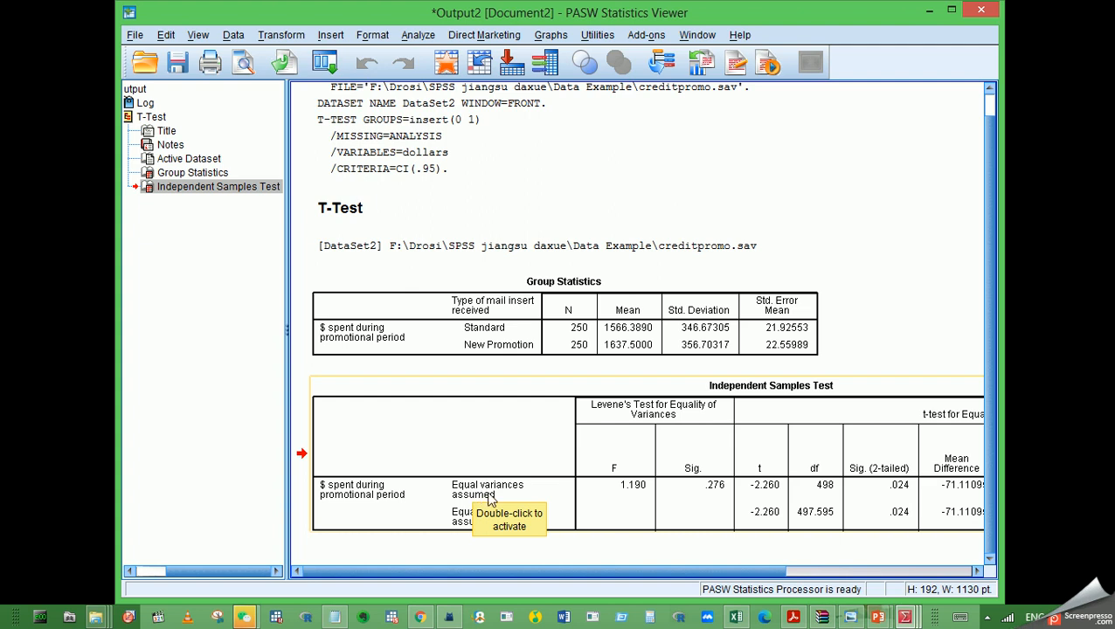
drag(689, 576, 797, 577)
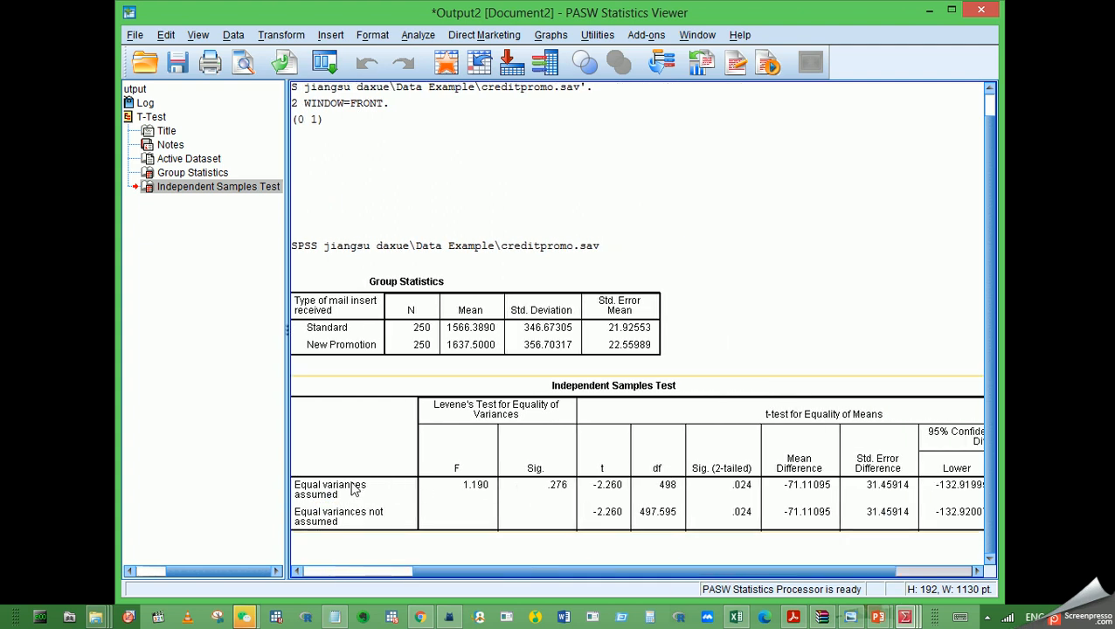
drag(664, 571, 739, 571)
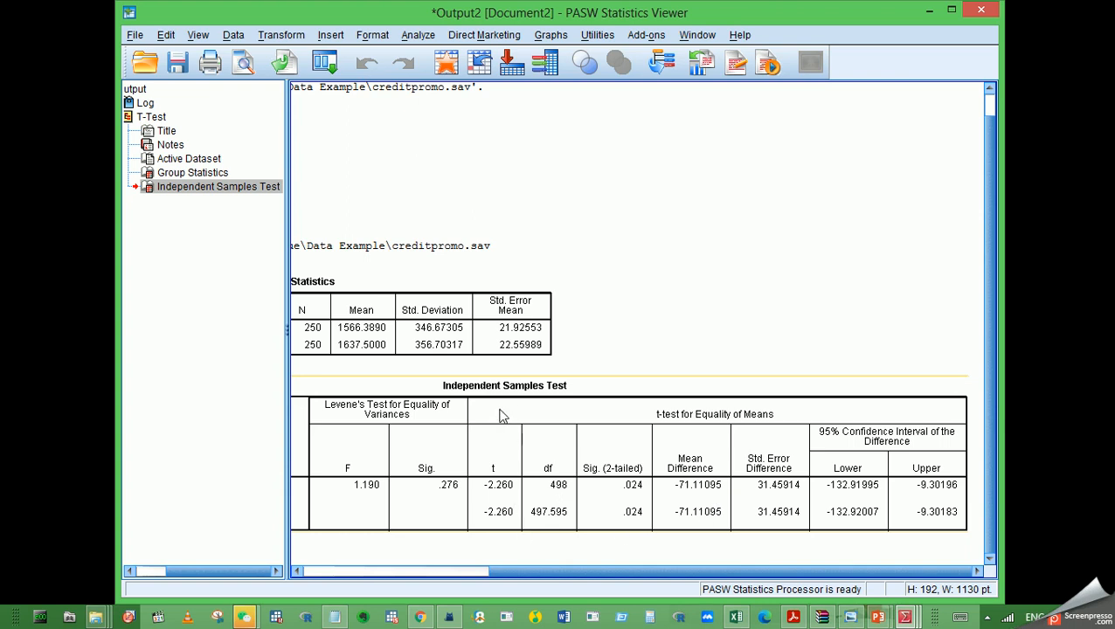
click(503, 378)
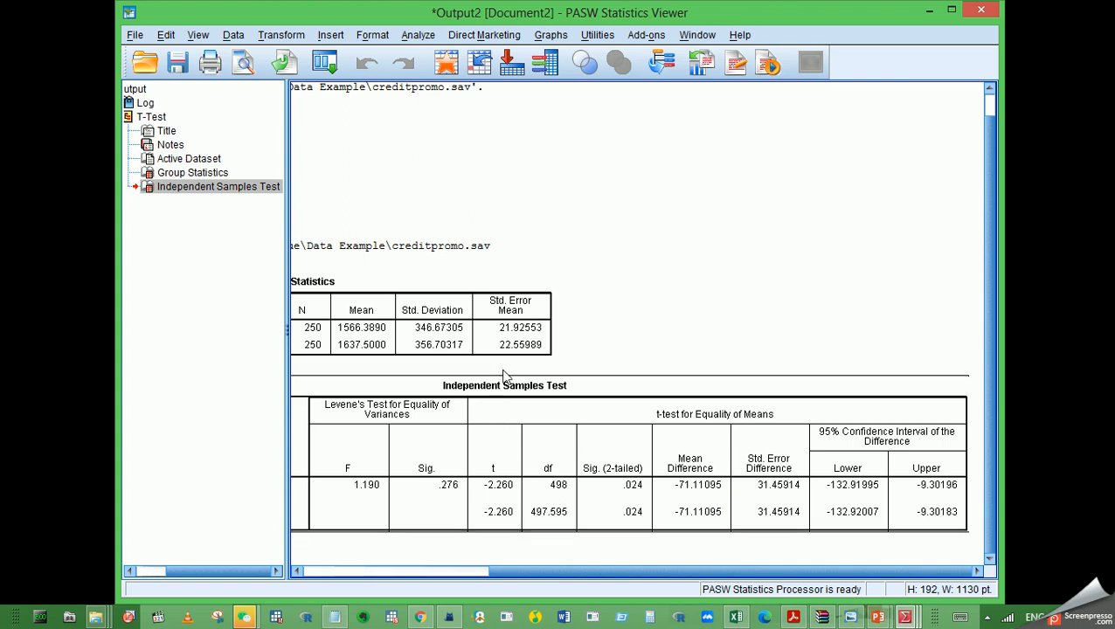